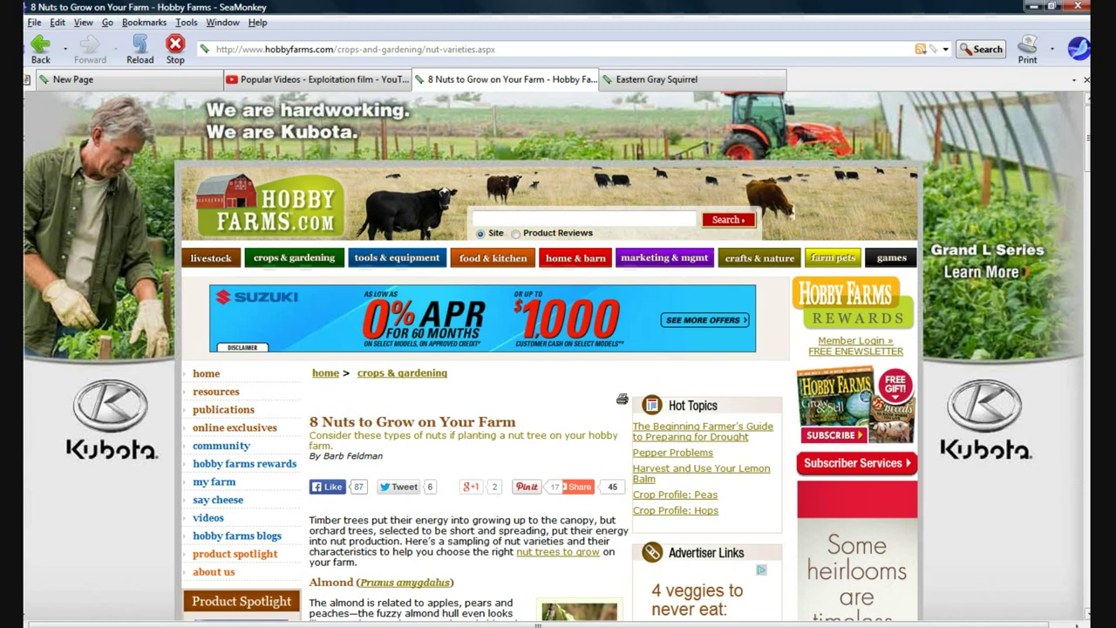
scroll(558, 349, down, 1)
scroll(558, 349, down, 1)
scroll(558, 348, down, 5)
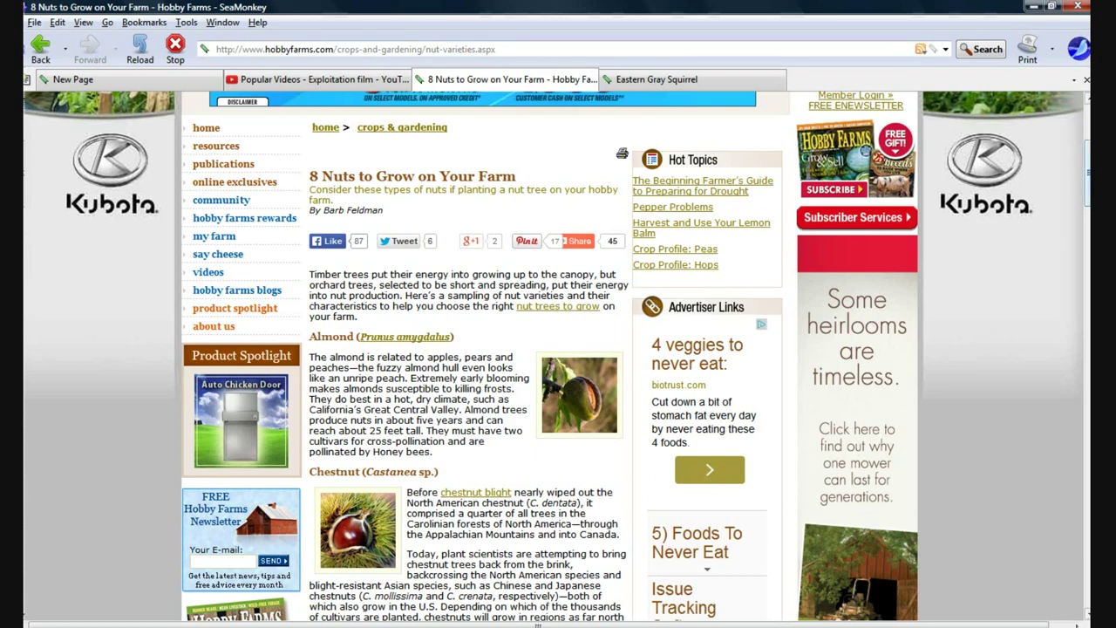
scroll(558, 348, down, 5)
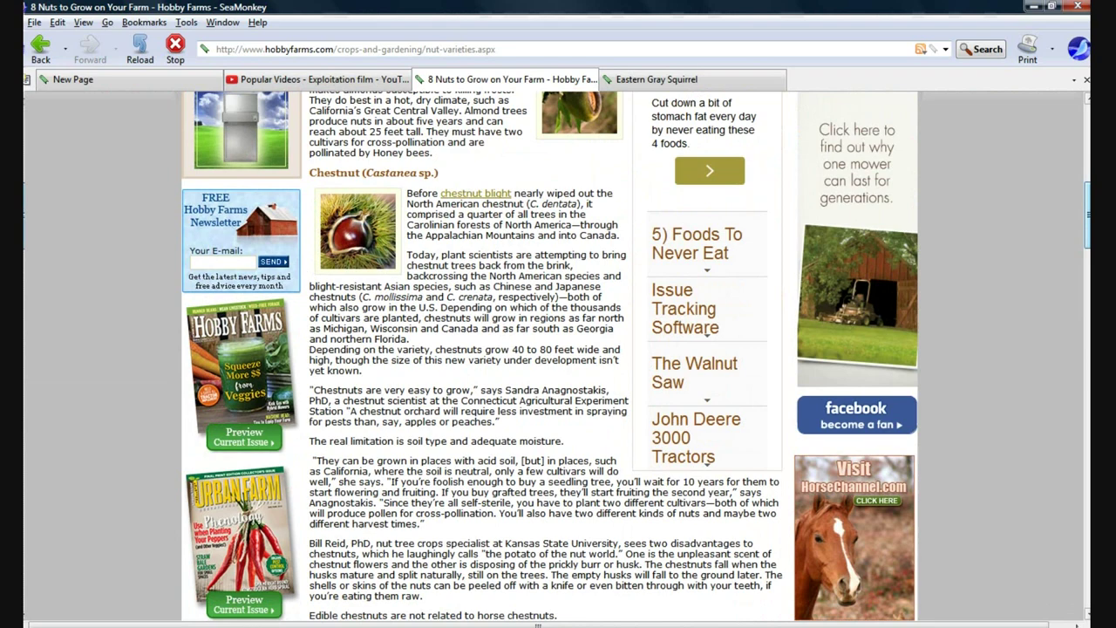
scroll(558, 348, down, 5)
scroll(558, 348, down, 3)
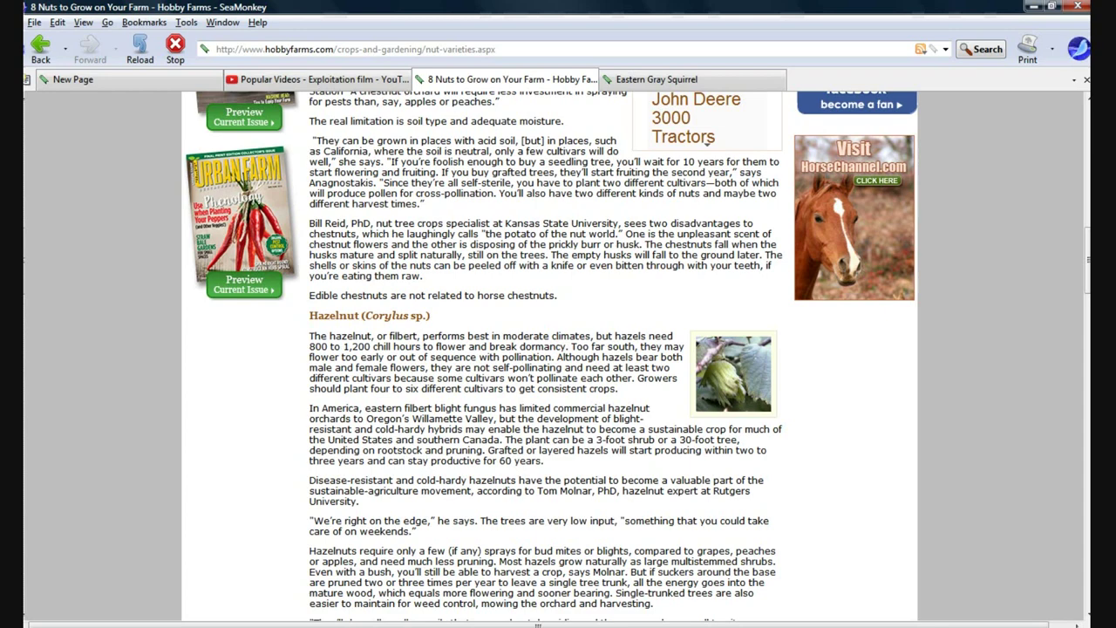
scroll(558, 349, down, 3)
scroll(558, 349, down, 3)
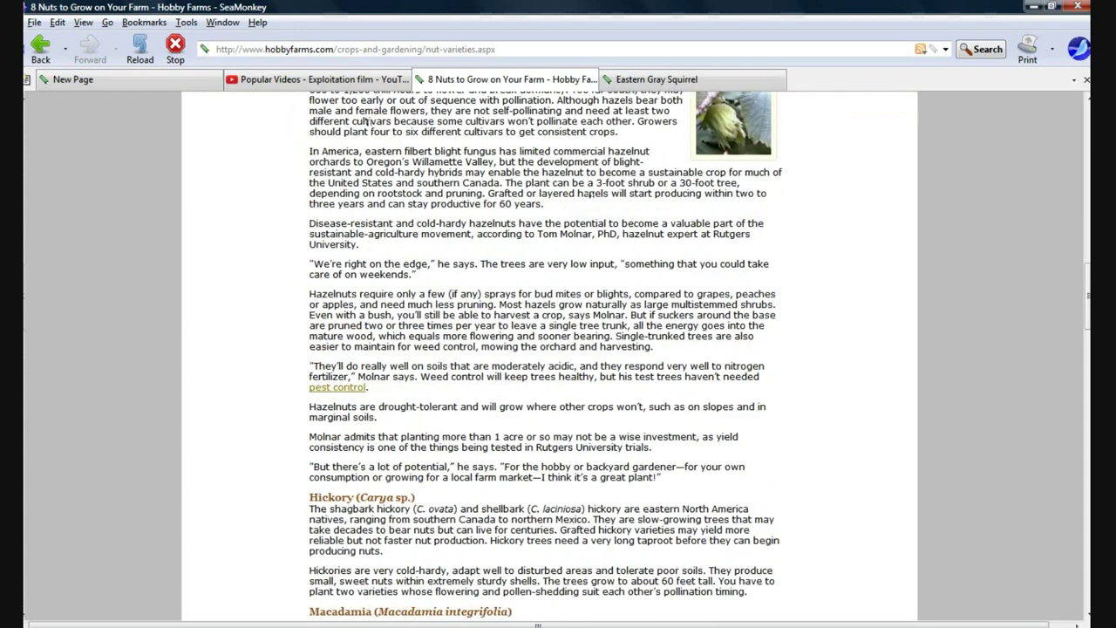
scroll(558, 349, up, 3)
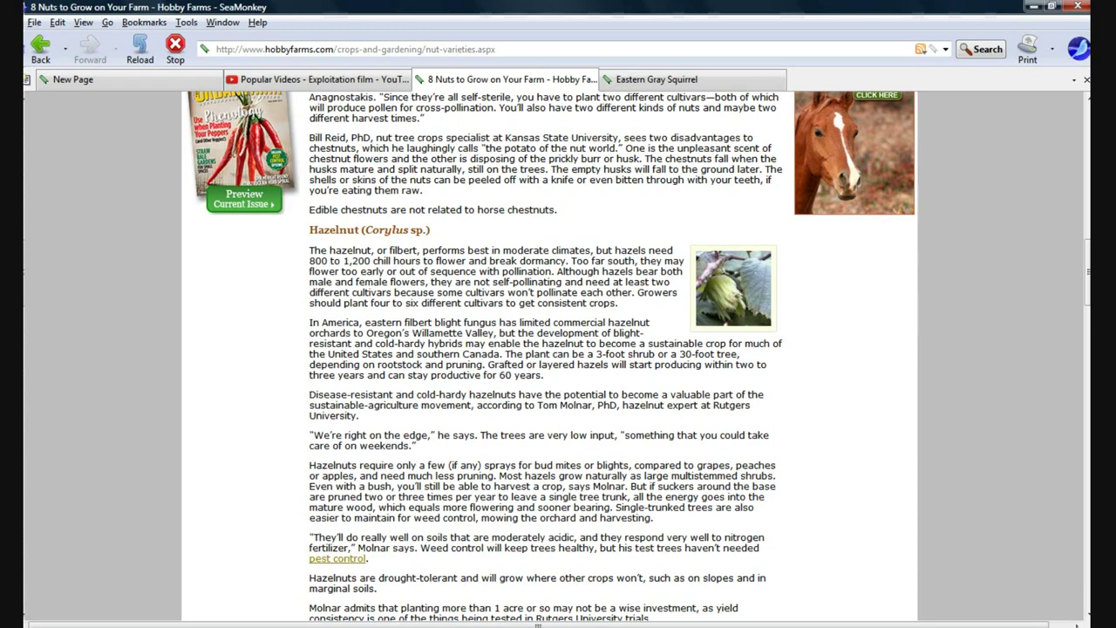
scroll(558, 349, up, 3)
scroll(558, 349, up, 3)
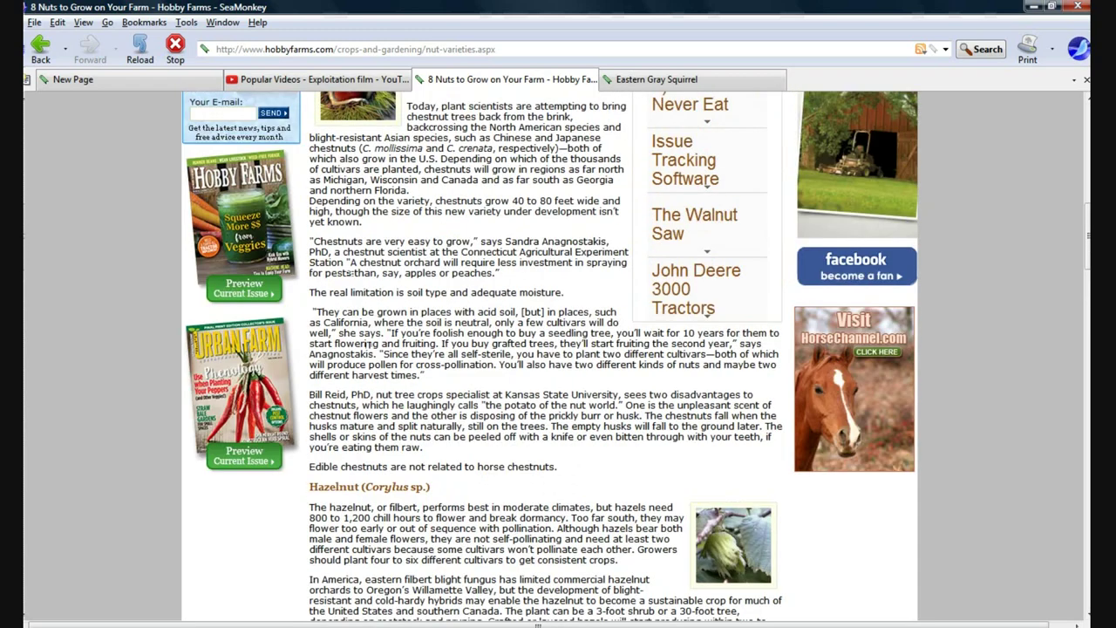
scroll(558, 348, up, 3)
scroll(558, 349, up, 3)
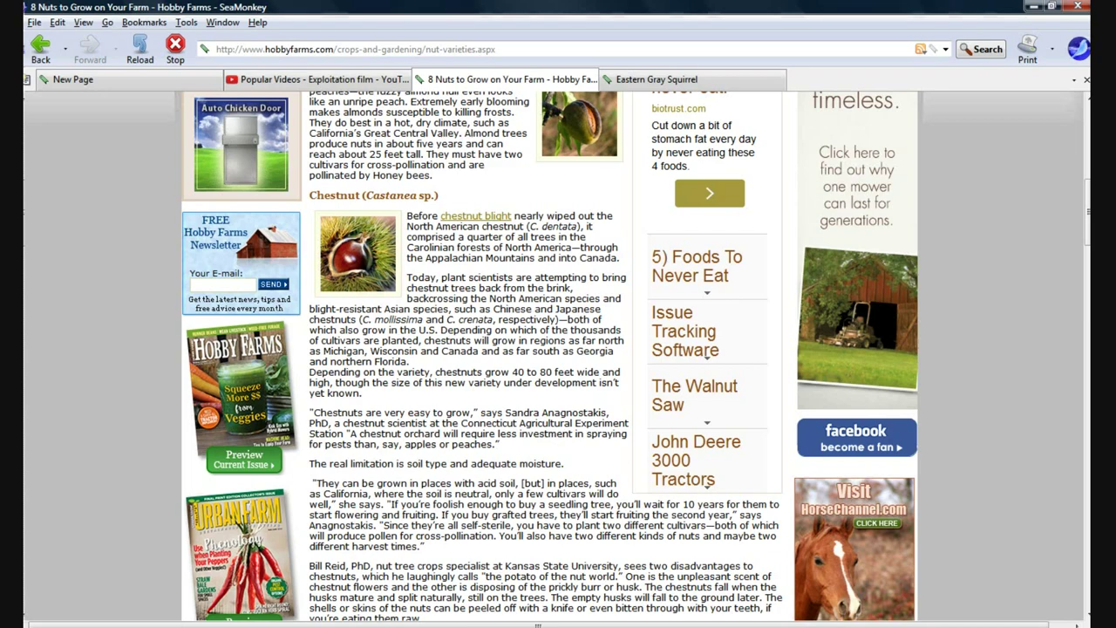
scroll(558, 349, down, 4)
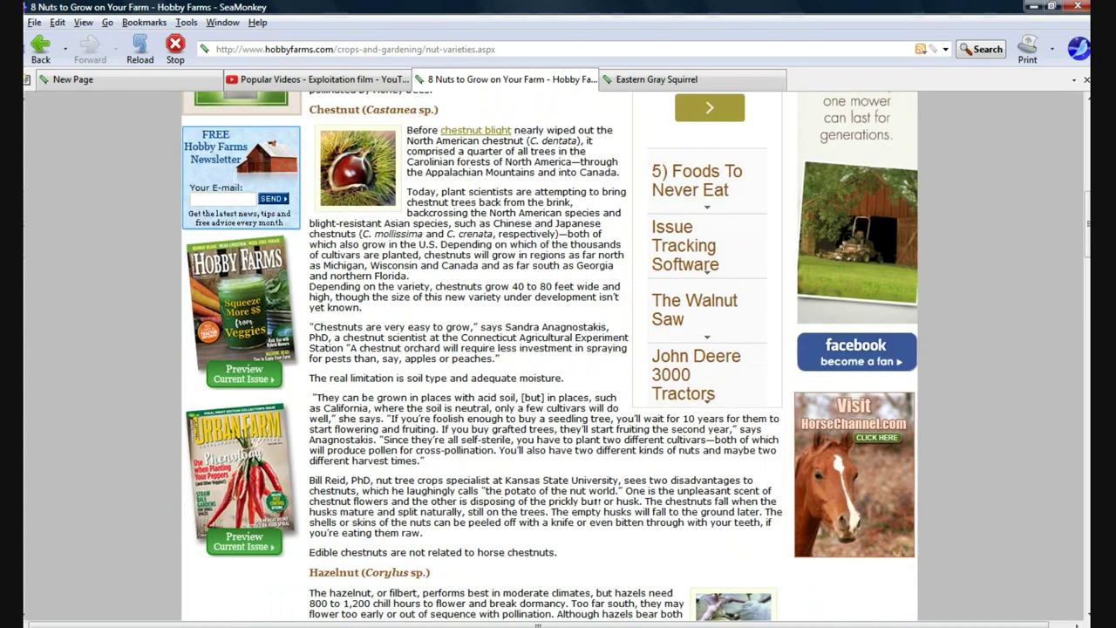
scroll(558, 348, down, 4)
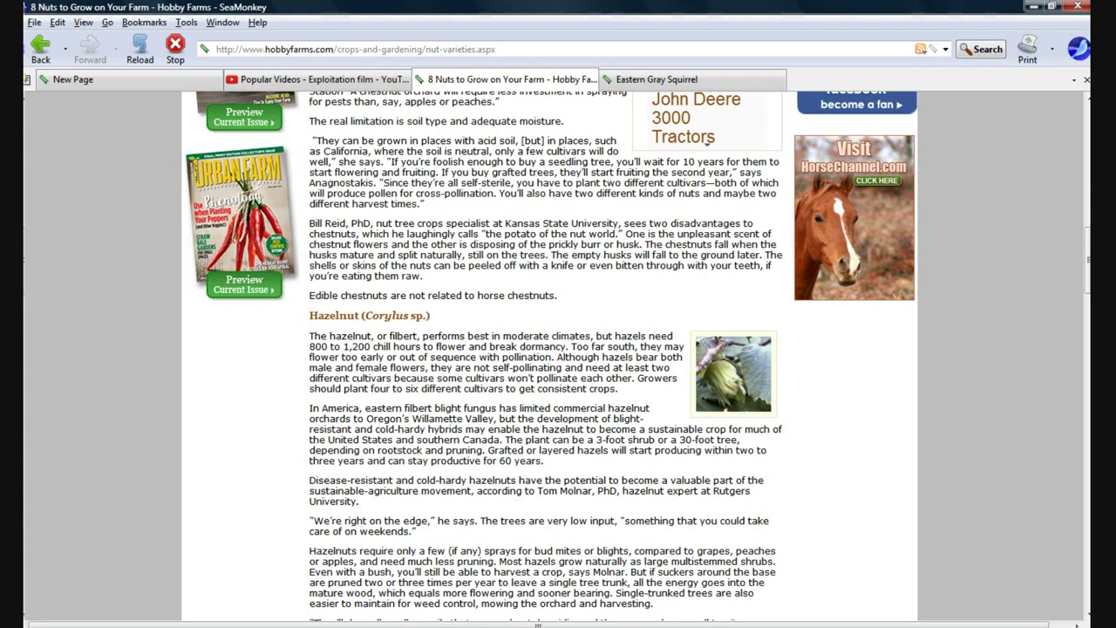
Bring the Eastern Gray Squirrel tab to the front to read its litters, lifespan and diet paragraphs.
click(672, 79)
scroll(558, 349, down, 5)
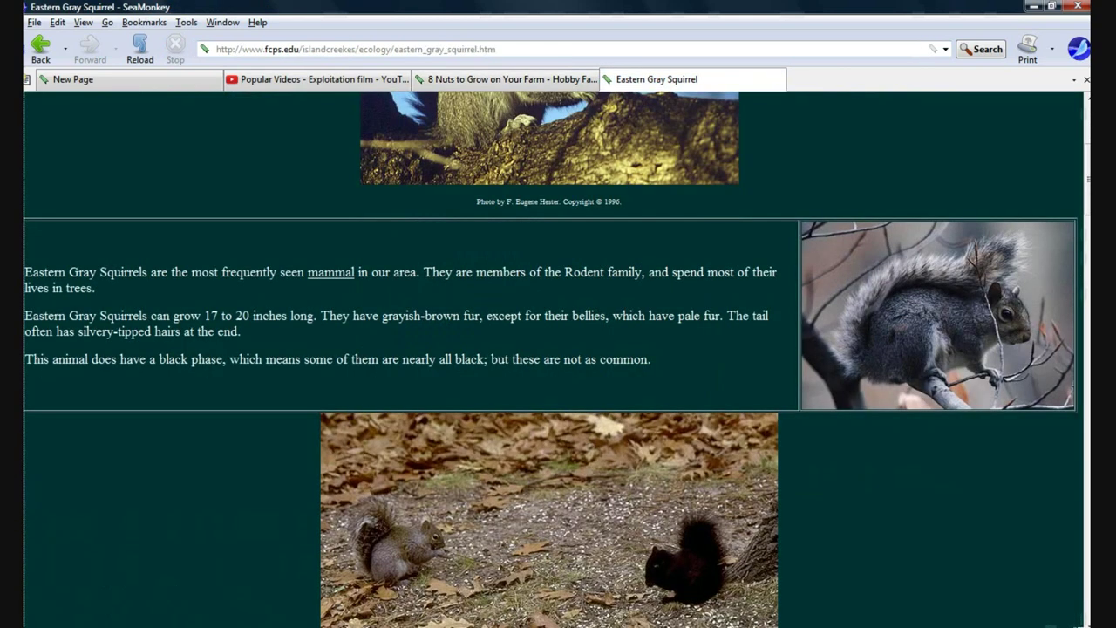
scroll(558, 349, down, 5)
scroll(558, 349, down, 5)
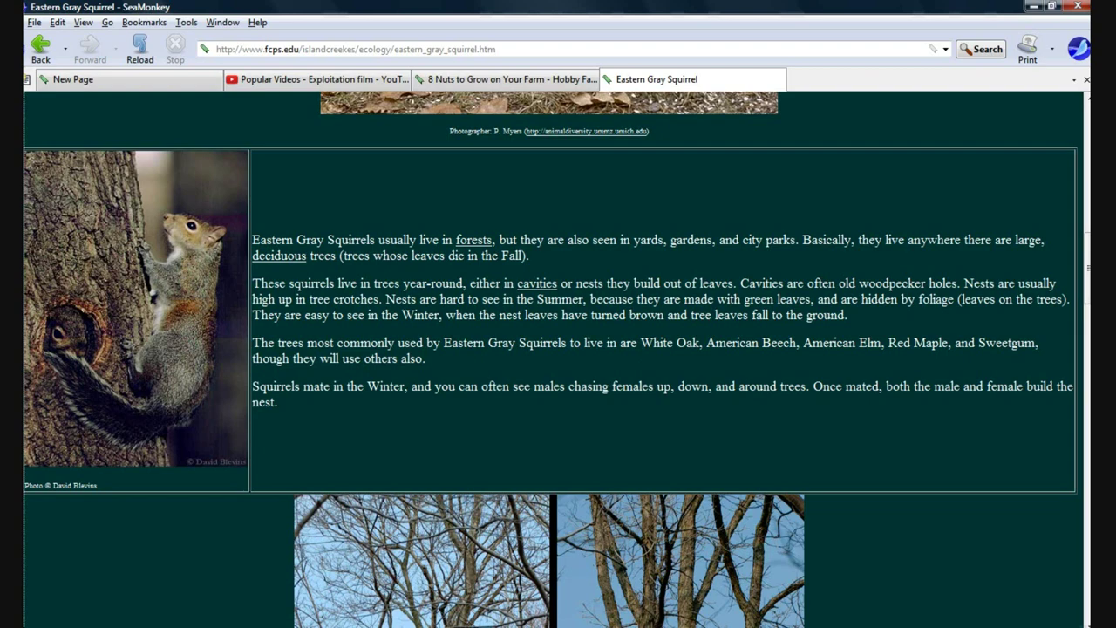
scroll(558, 349, down, 8)
scroll(558, 349, down, 8)
scroll(558, 349, down, 5)
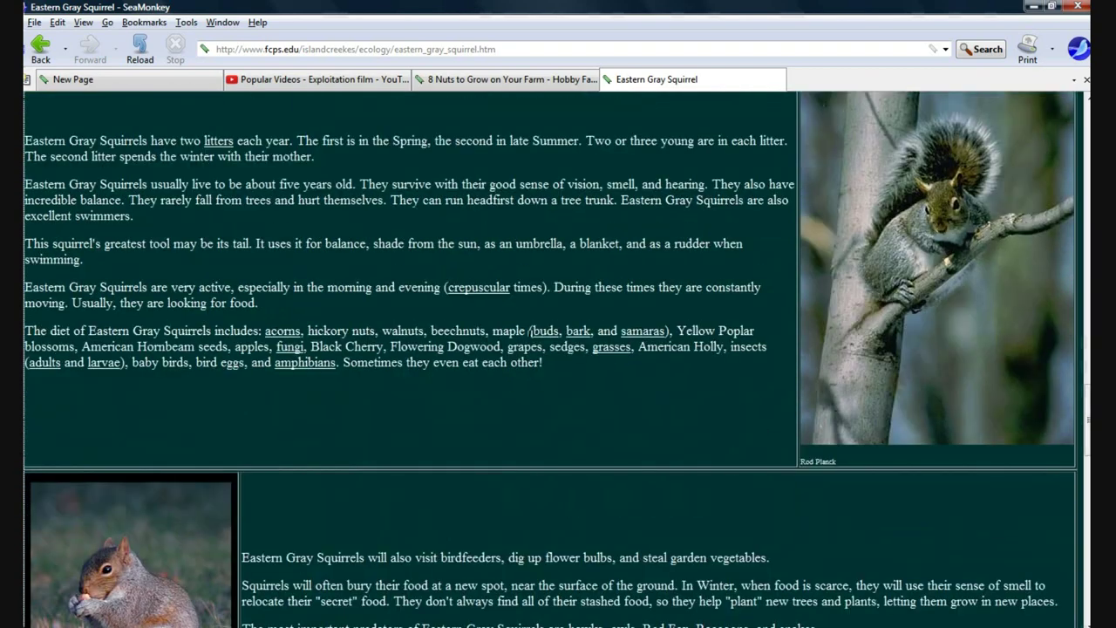